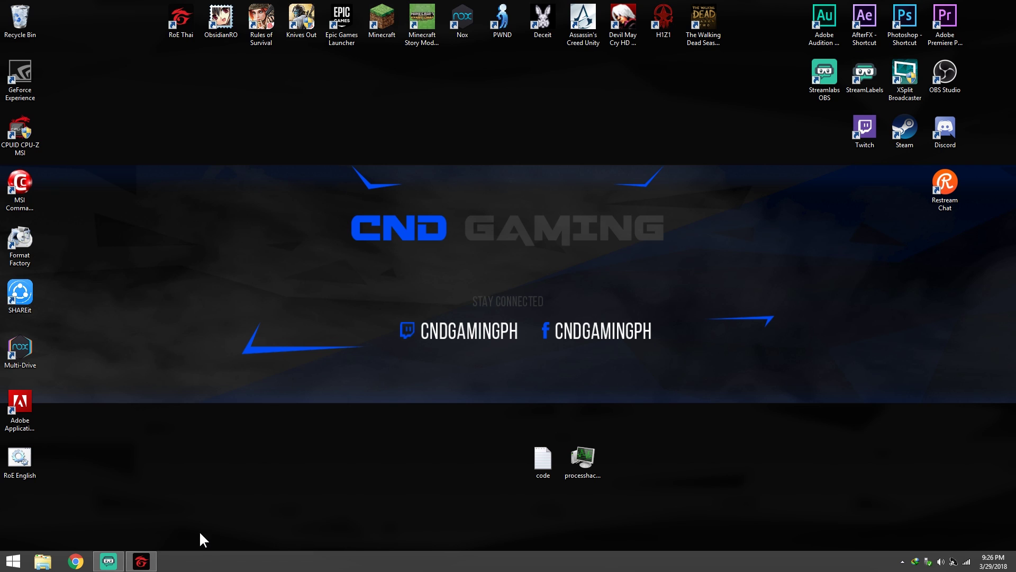
# - Look at the ROE CBT game page in the Garena launcher
pyautogui.click(141, 561)
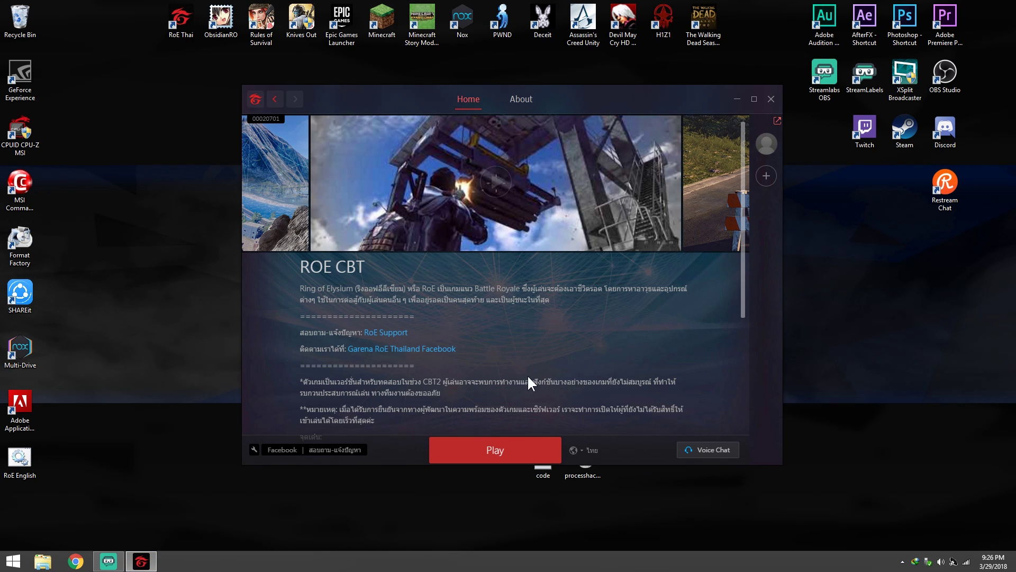
pyautogui.click(735, 99)
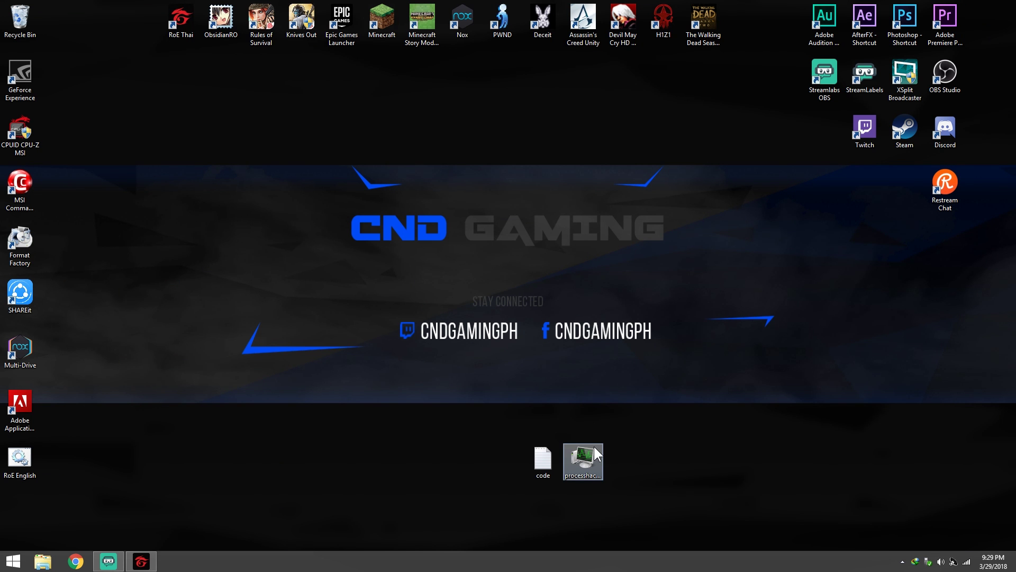
# - Start the Process Hacker installer from the desktop, accept the license agreement and keep the default install folder
pyautogui.doubleClick(585, 455)
pyautogui.click(556, 290)
pyautogui.click(446, 334)
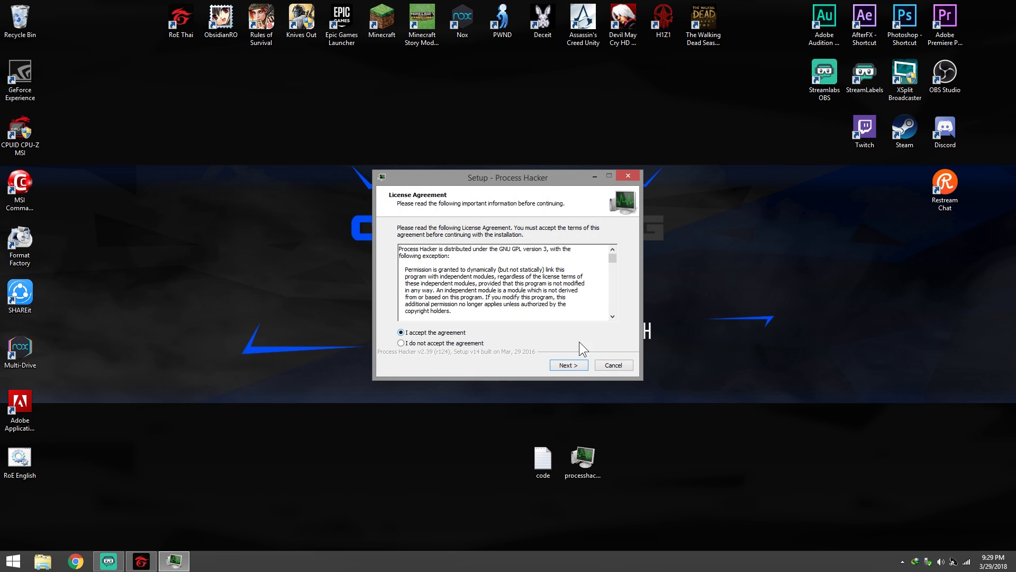
pyautogui.click(567, 365)
pyautogui.click(570, 365)
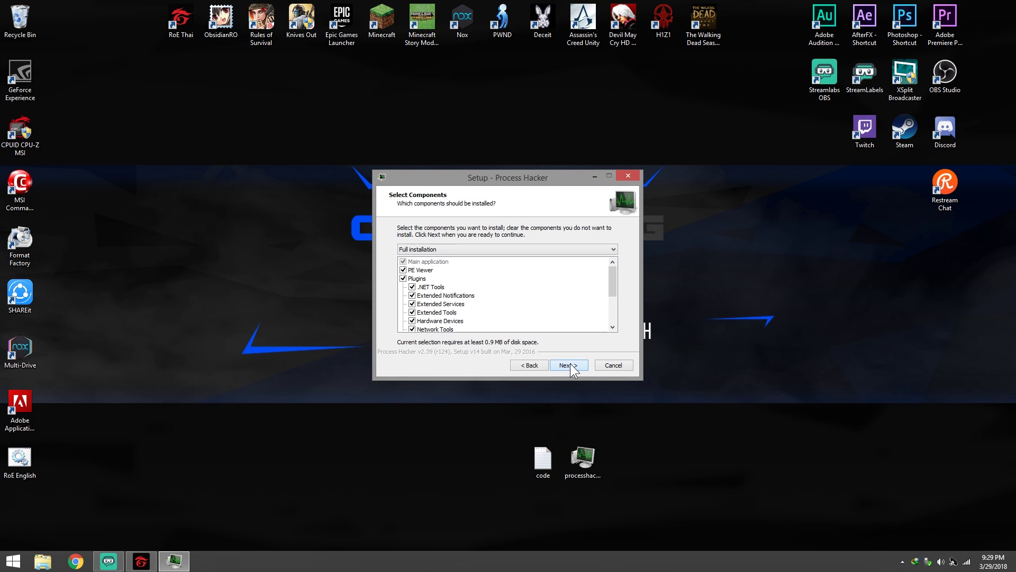
# - Choose Minimal installation, keep the remaining defaults, and complete the Process Hacker setup with the program launched at the end
pyautogui.click(492, 249)
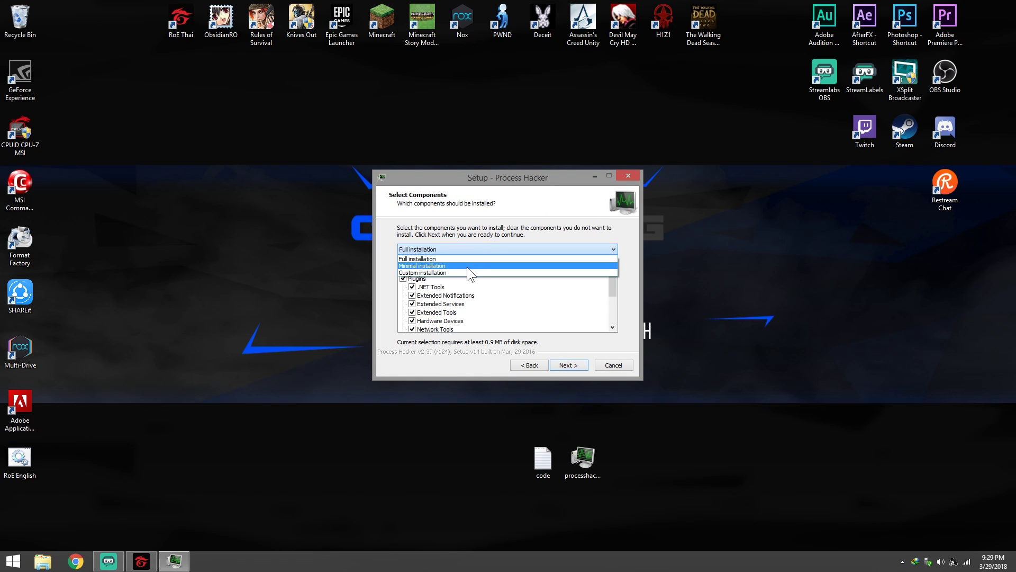
pyautogui.click(484, 267)
pyautogui.click(570, 366)
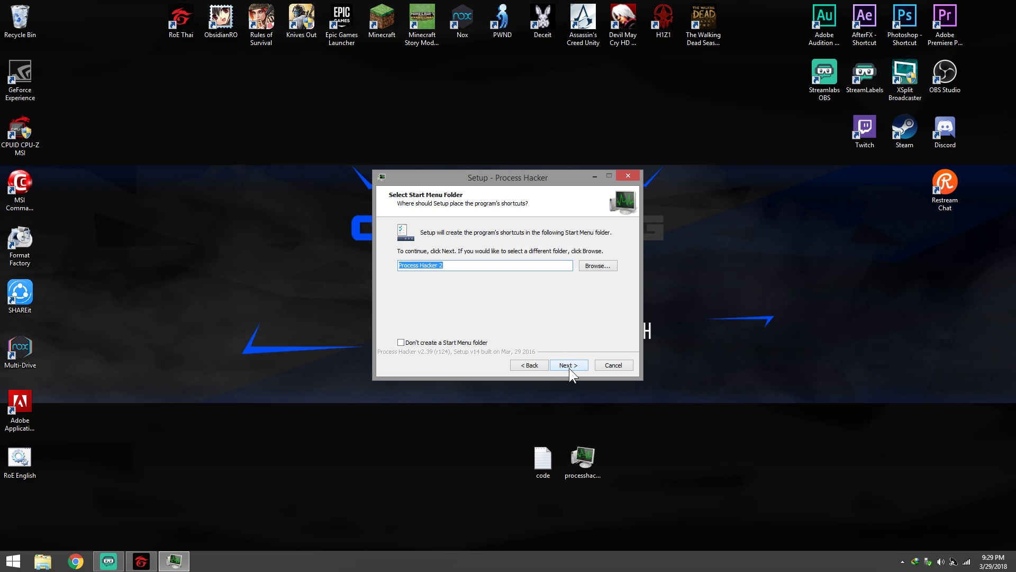
pyautogui.click(570, 366)
pyautogui.click(574, 364)
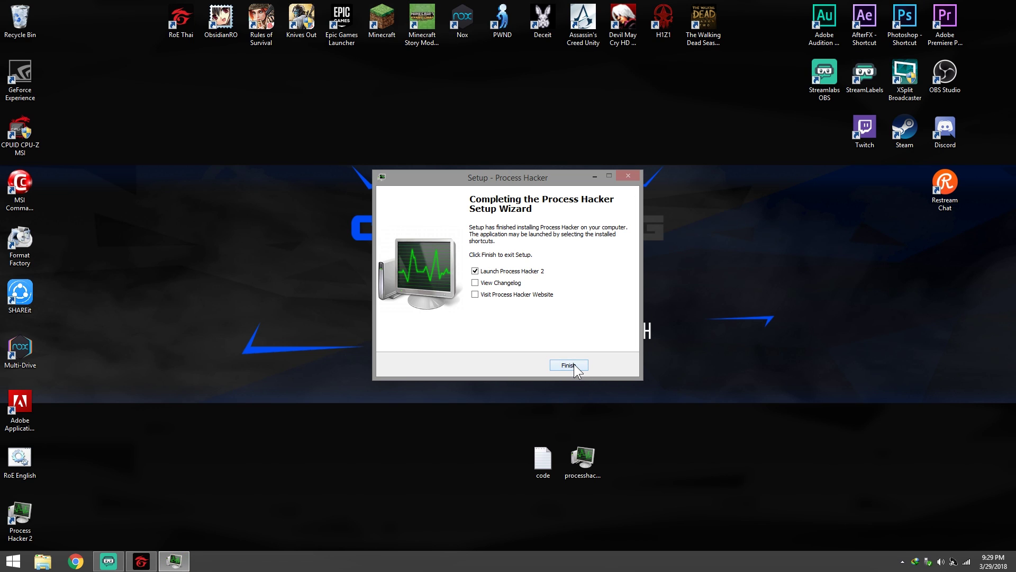
pyautogui.click(574, 365)
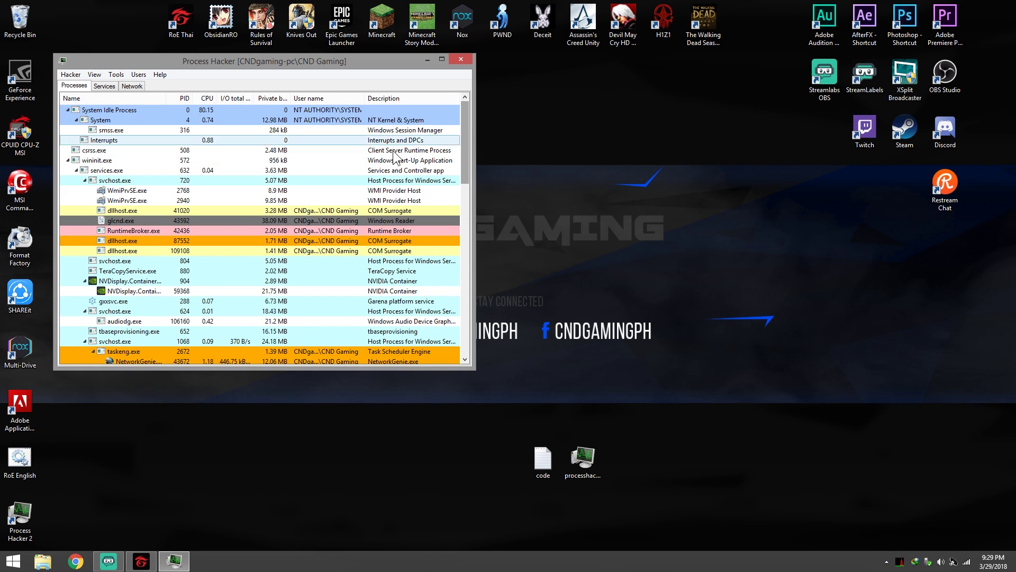
# - Minimize Process Hacker, then switch to the Garena launcher and start the ROE CBT game
pyautogui.click(427, 59)
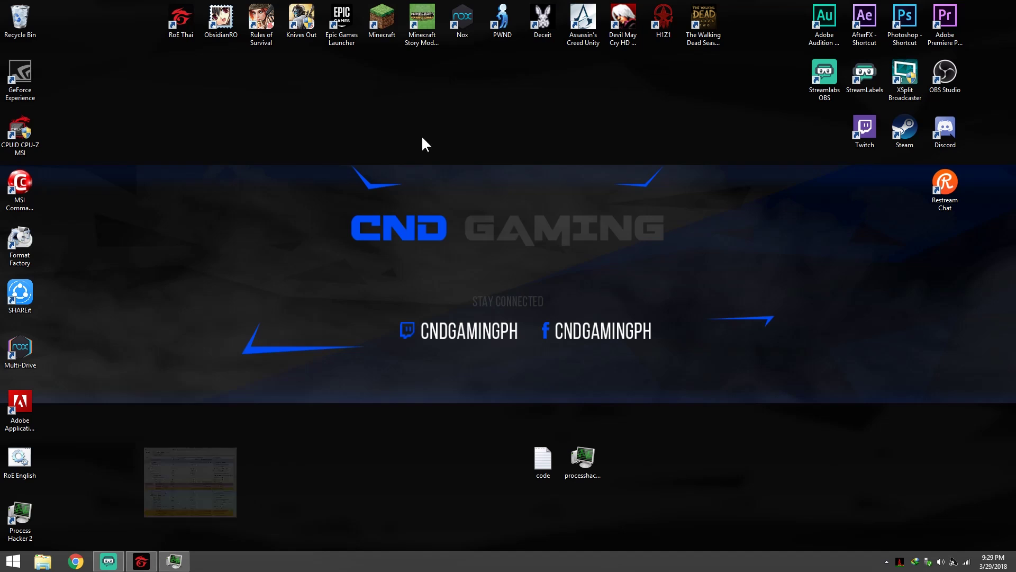
pyautogui.rightClick(315, 223)
pyautogui.click(351, 253)
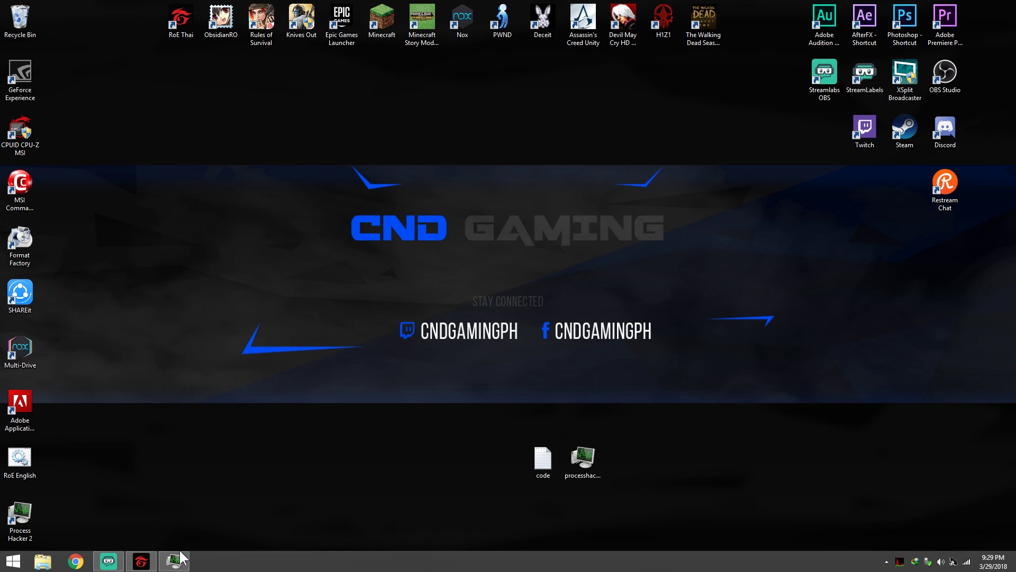
pyautogui.click(142, 561)
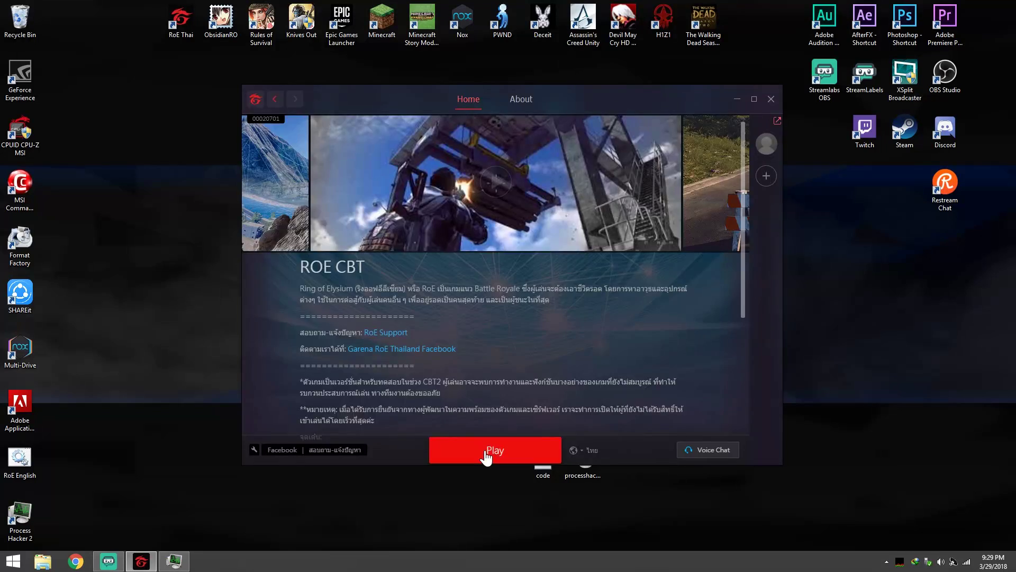
pyautogui.click(486, 454)
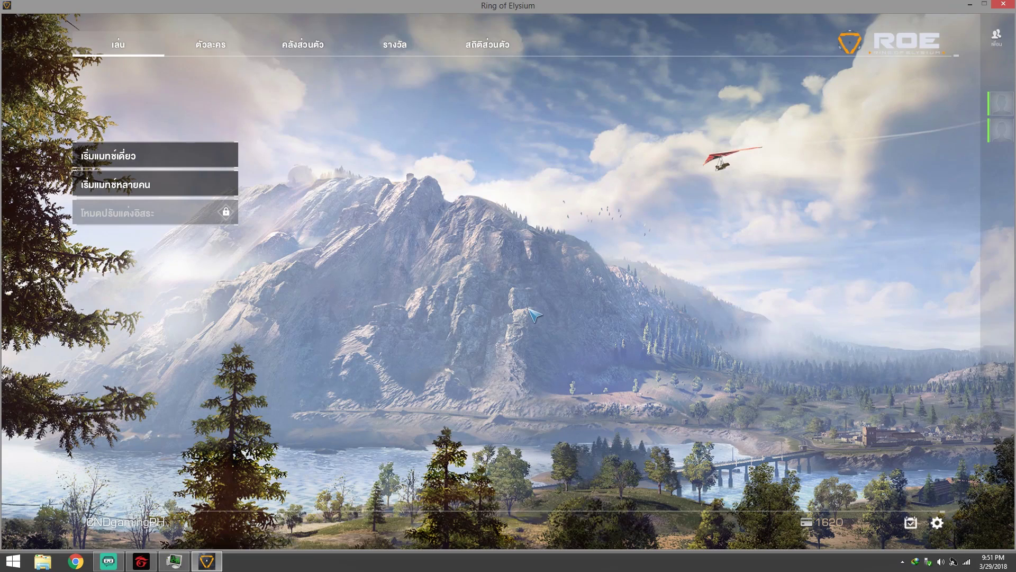
# - Switch to Process Hacker and examine the command line in the properties of the Europa_Client.exe process
pyautogui.click(971, 5)
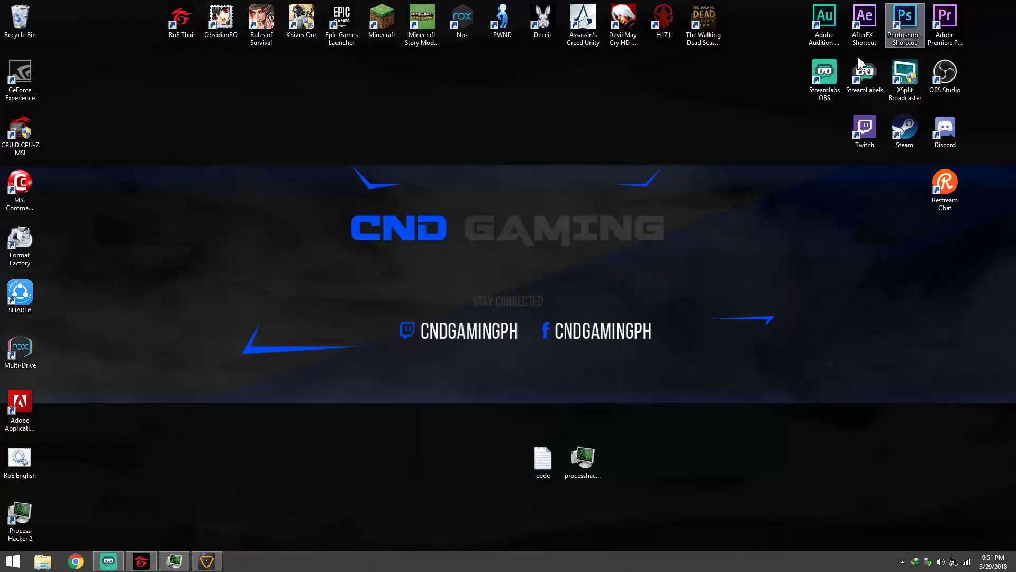
pyautogui.click(174, 561)
pyautogui.moveTo(465, 333)
pyautogui.mouseDown()
pyautogui.moveTo(468, 125)
pyautogui.moveTo(473, 334)
pyautogui.mouseUp()
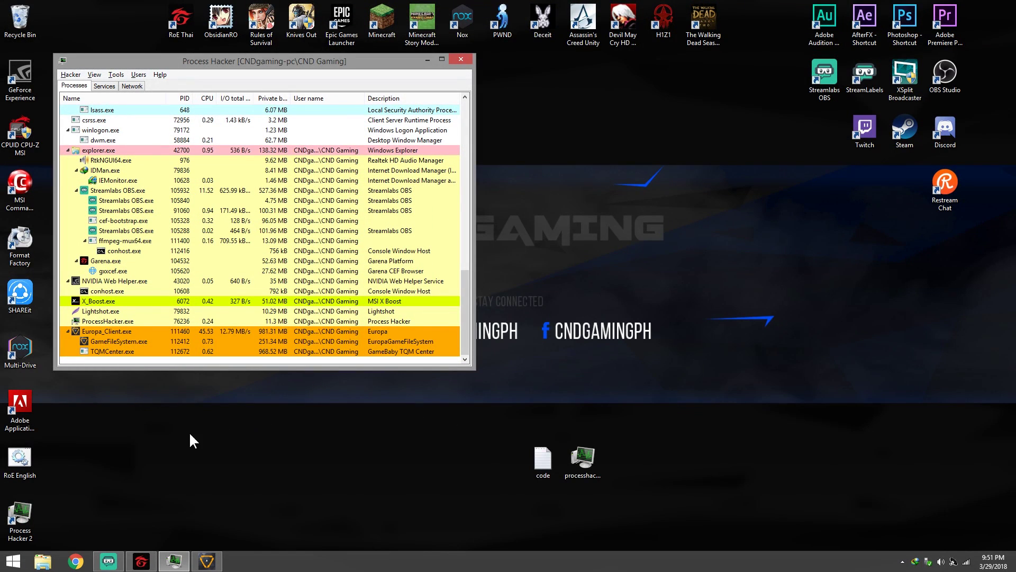
pyautogui.rightClick(100, 332)
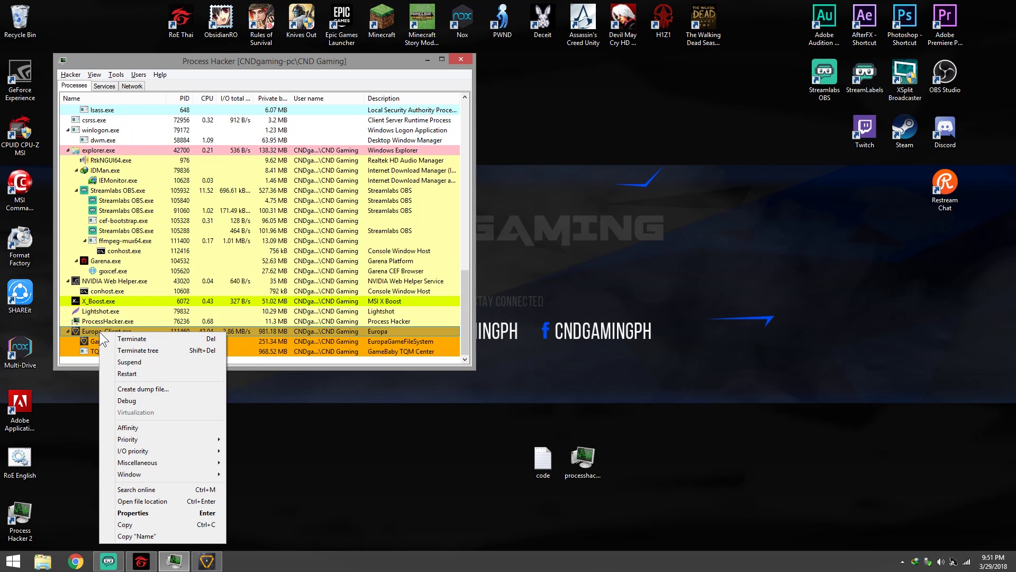
pyautogui.click(163, 513)
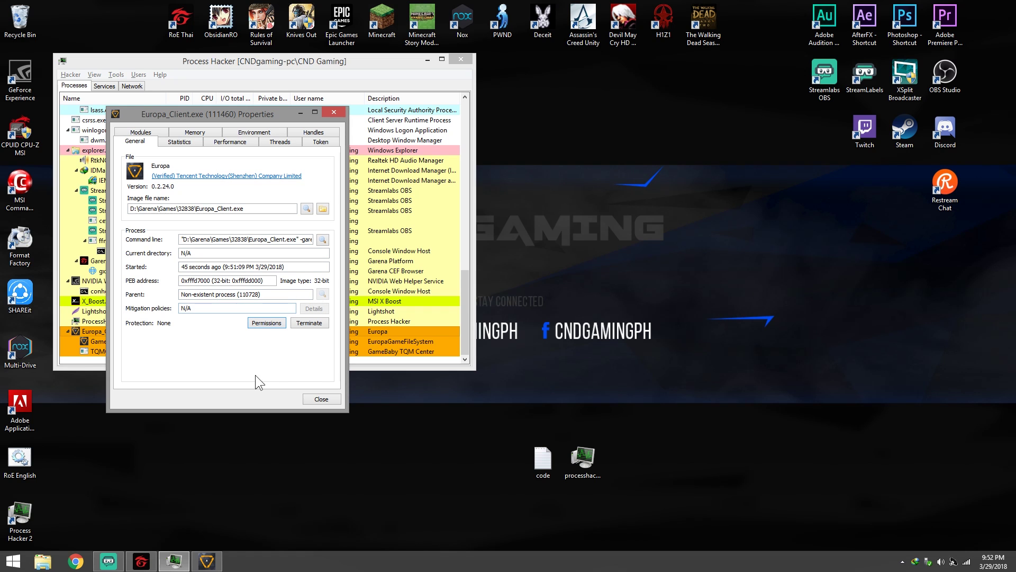
pyautogui.click(323, 399)
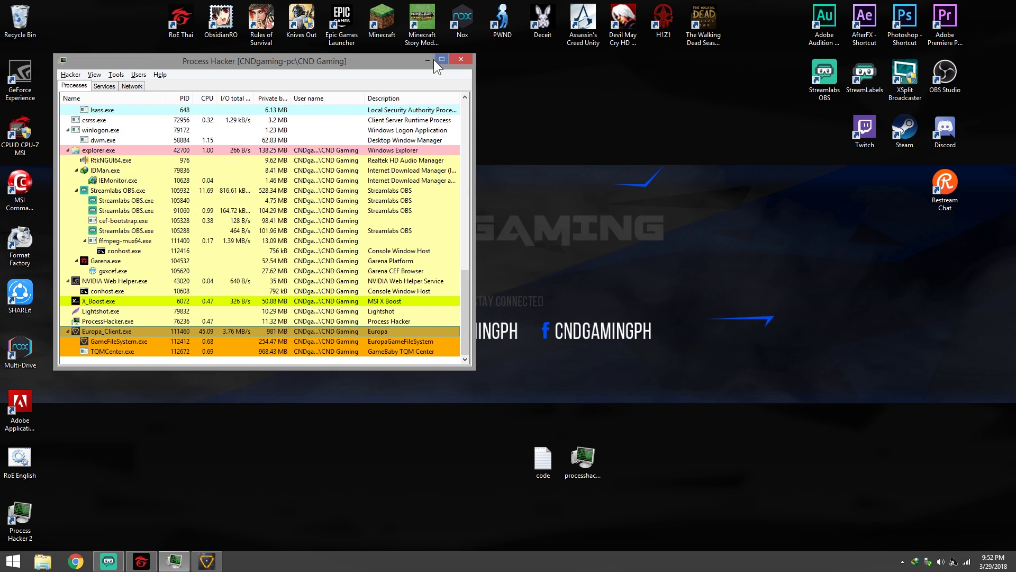
pyautogui.click(426, 57)
# - Create a new text document on the desktop and paste the game's launch command with its login token into it
pyautogui.rightClick(232, 236)
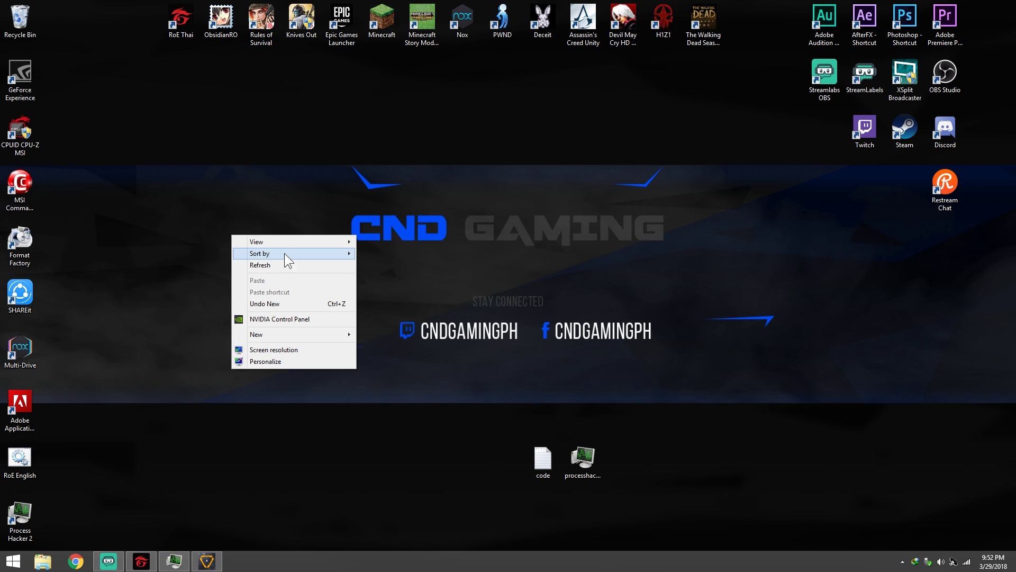
pyautogui.moveTo(316, 335)
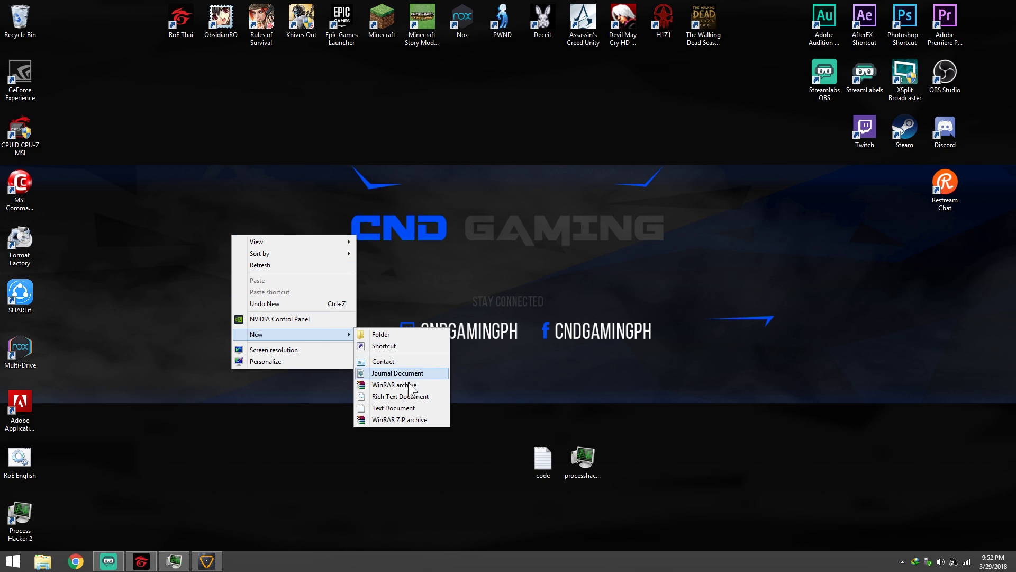
pyautogui.click(400, 406)
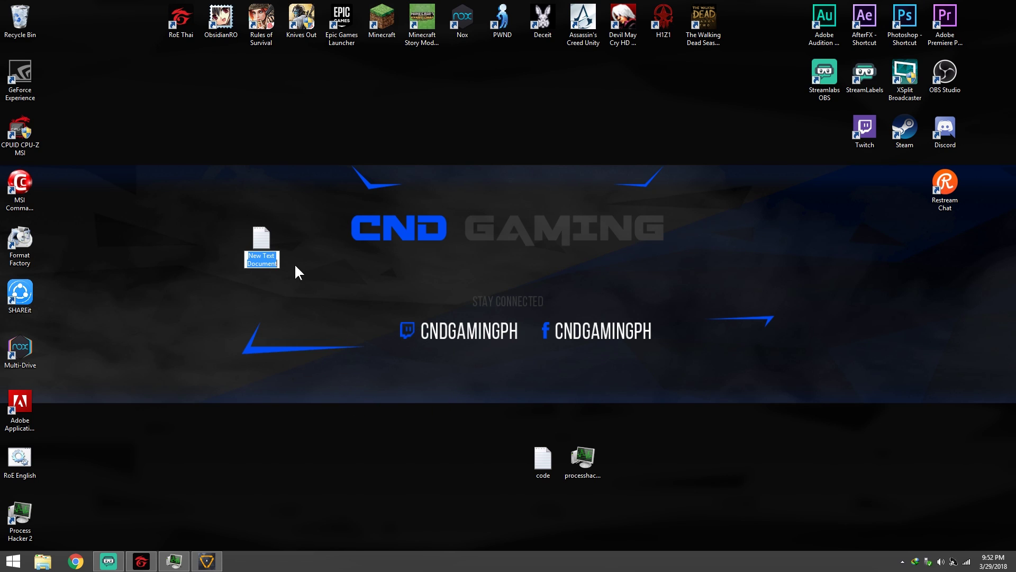
pyautogui.press('Return')
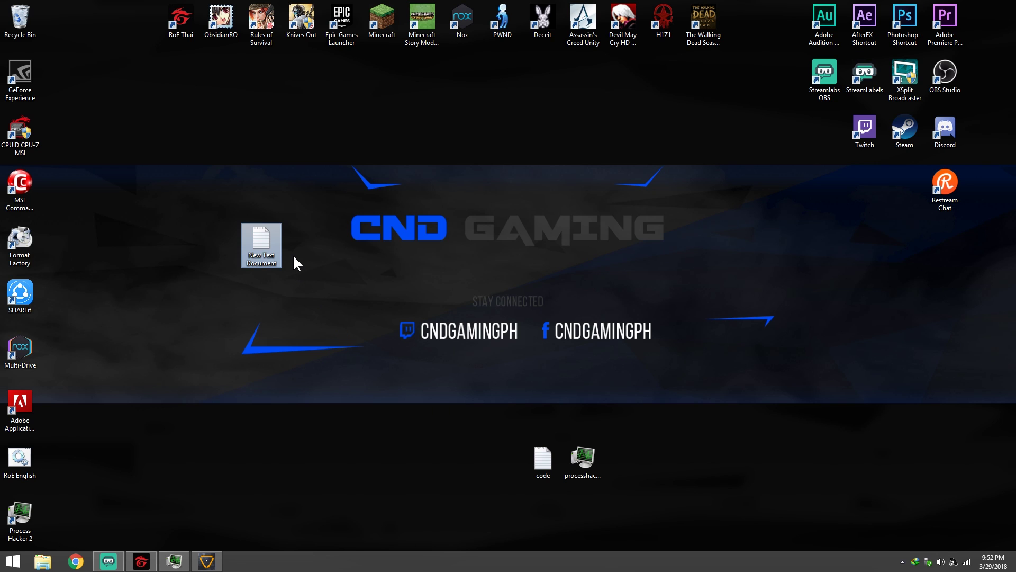
pyautogui.doubleClick(261, 240)
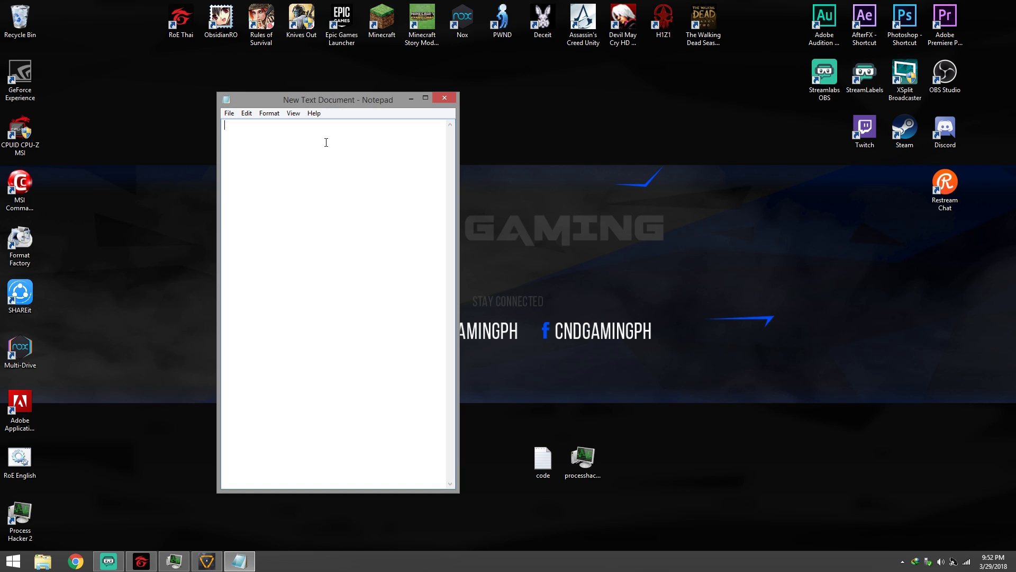
pyautogui.hotkey('ctrl', 'v')
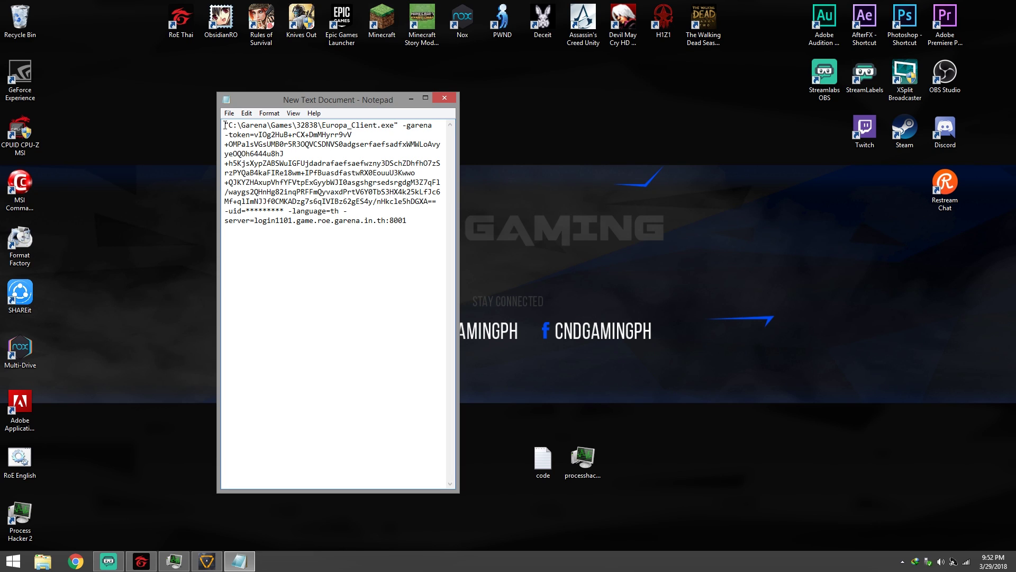
pyautogui.click(224, 125)
pyautogui.write('@echo ')
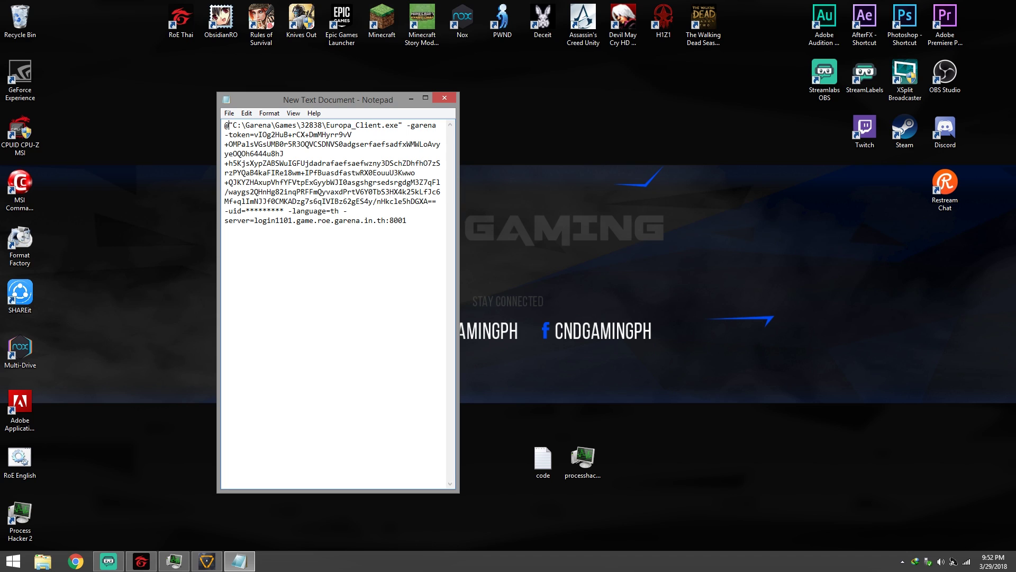
pyautogui.write('off')
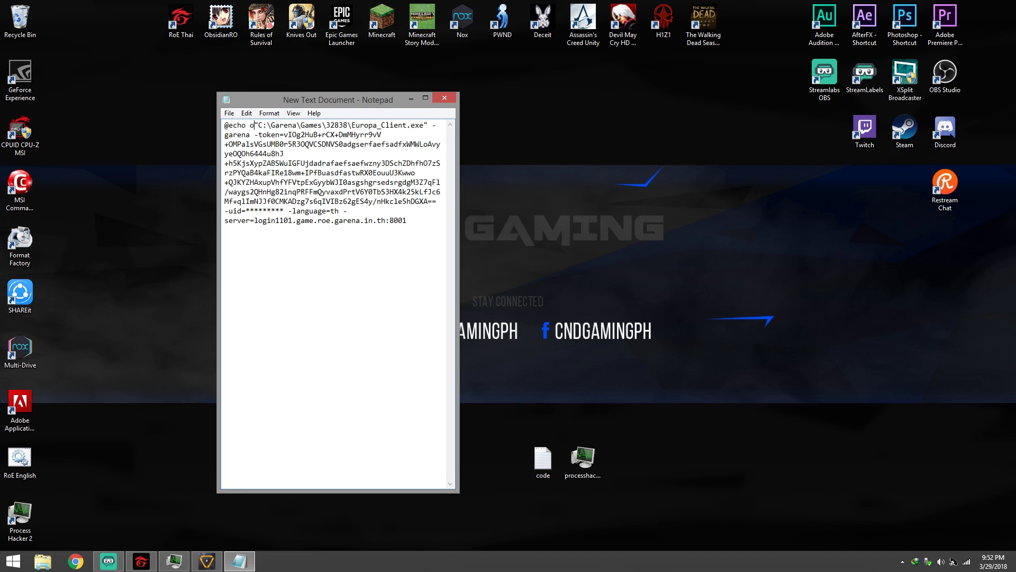
pyautogui.press('Return')
pyautogui.press('Return')
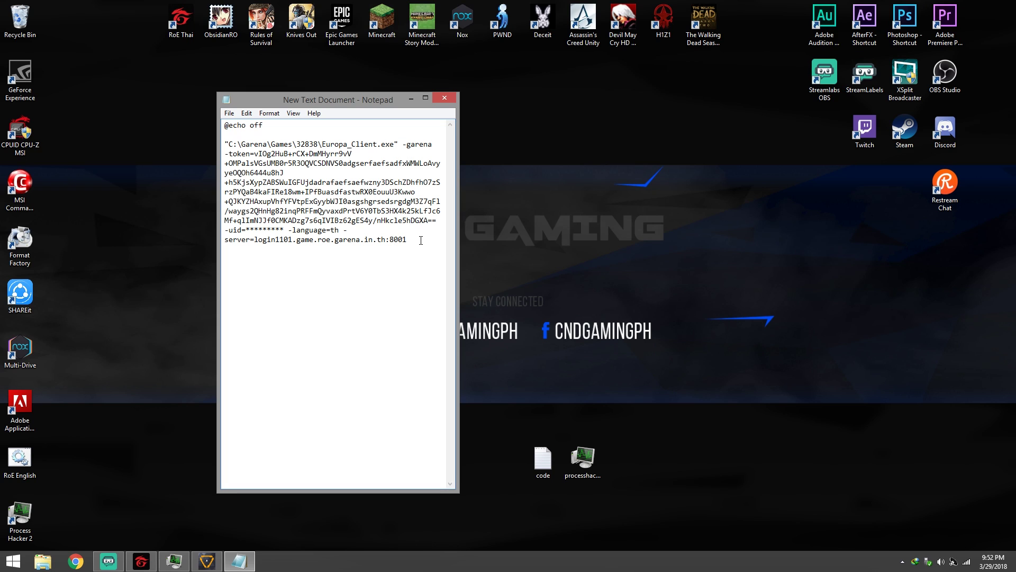
# - Add "exit" after a blank line below the launch command and set its language parameter to en
pyautogui.press('Return')
pyautogui.press('Return')
pyautogui.write('exit')
pyautogui.moveTo(340, 231); pyautogui.dragTo(331, 231)
pyautogui.write('en')
# - Save the script to the desktop as "roe translated.bat" with type All Files, and move its icon to an empty desktop area
pyautogui.click(228, 113)
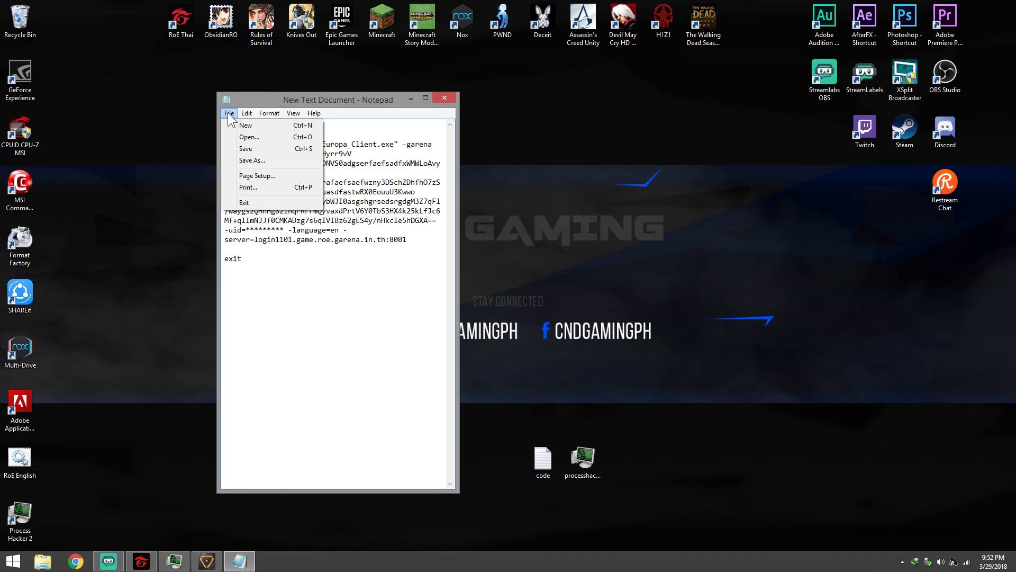
pyautogui.click(240, 160)
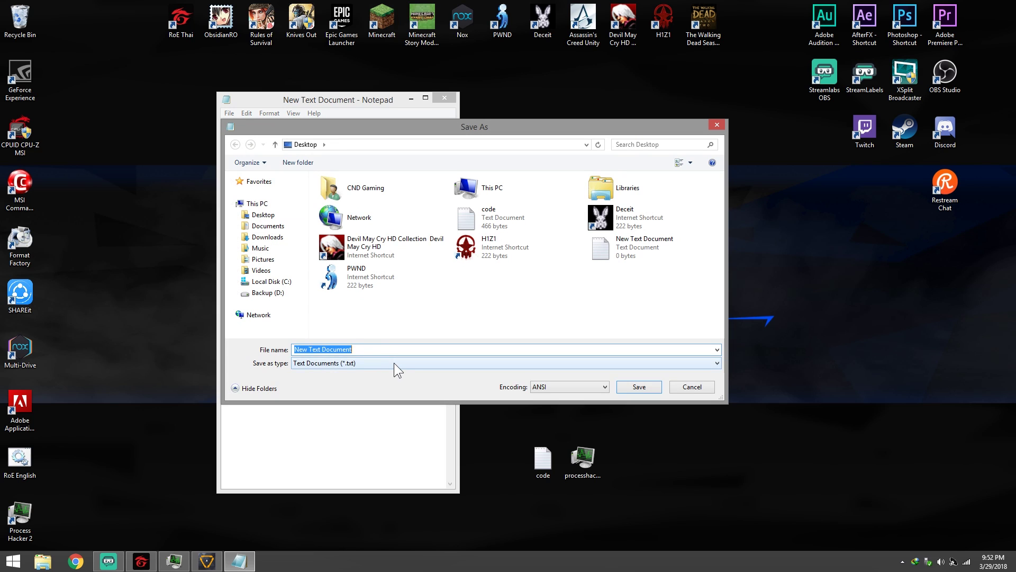
pyautogui.click(394, 363)
pyautogui.click(382, 381)
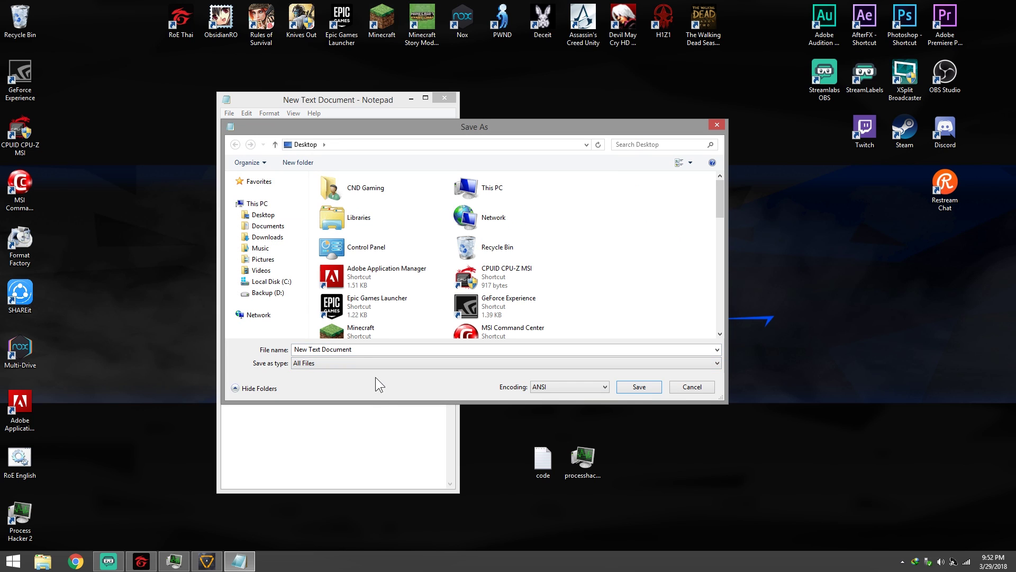
pyautogui.click(362, 348)
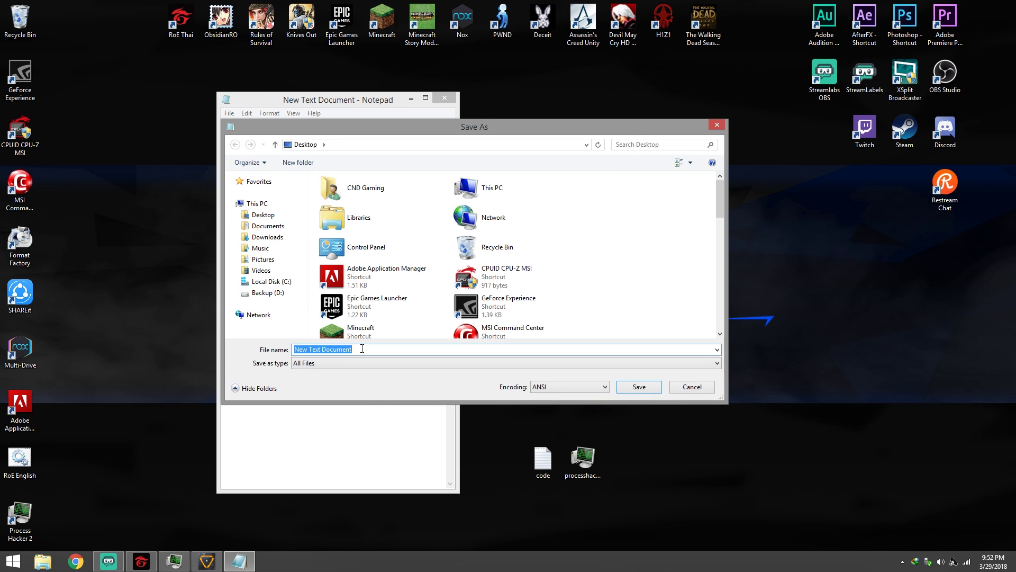
pyautogui.write('roe translated.bat')
pyautogui.click(643, 386)
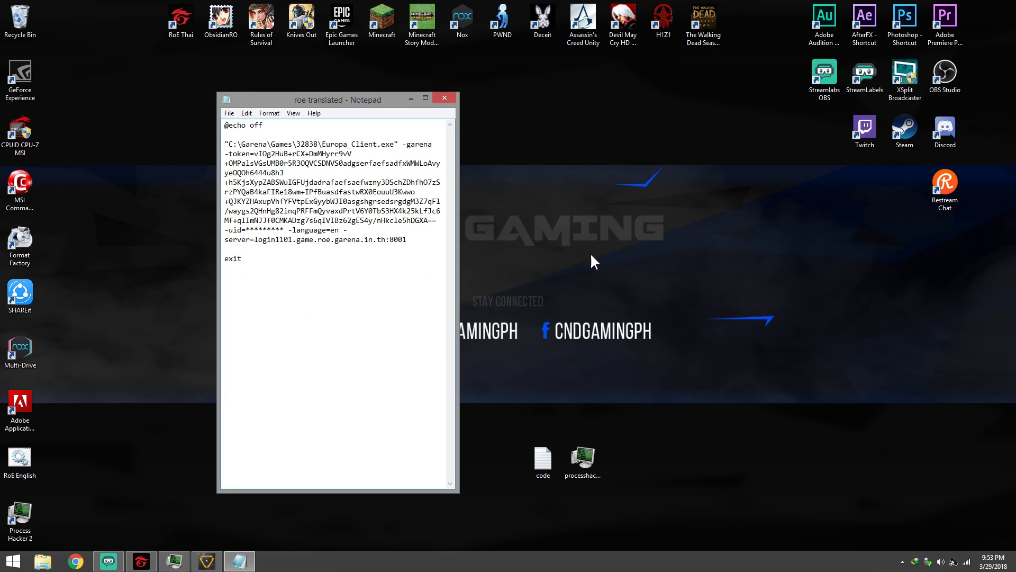
pyautogui.click(444, 98)
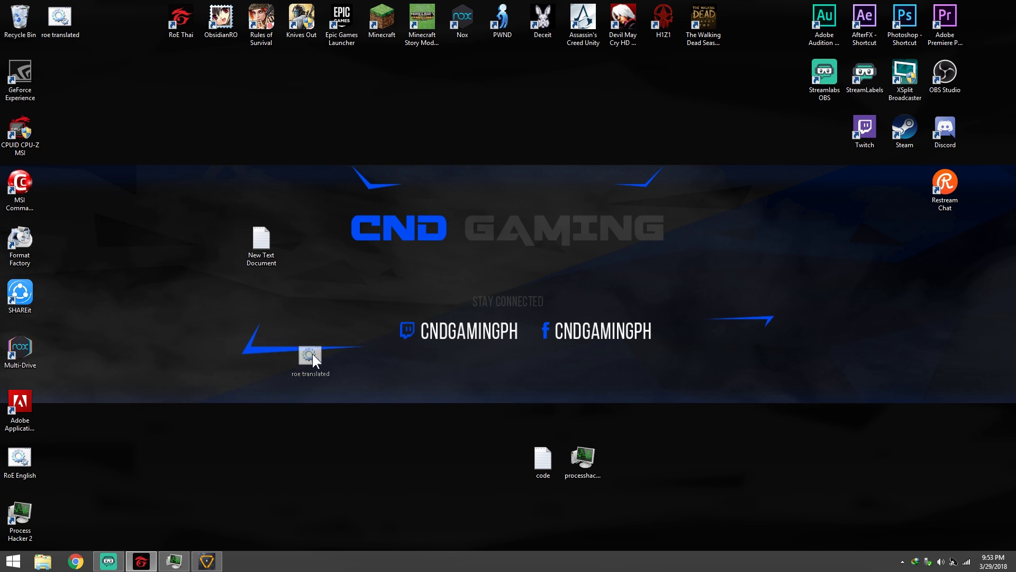
pyautogui.moveTo(312, 355); pyautogui.dragTo(315, 356)
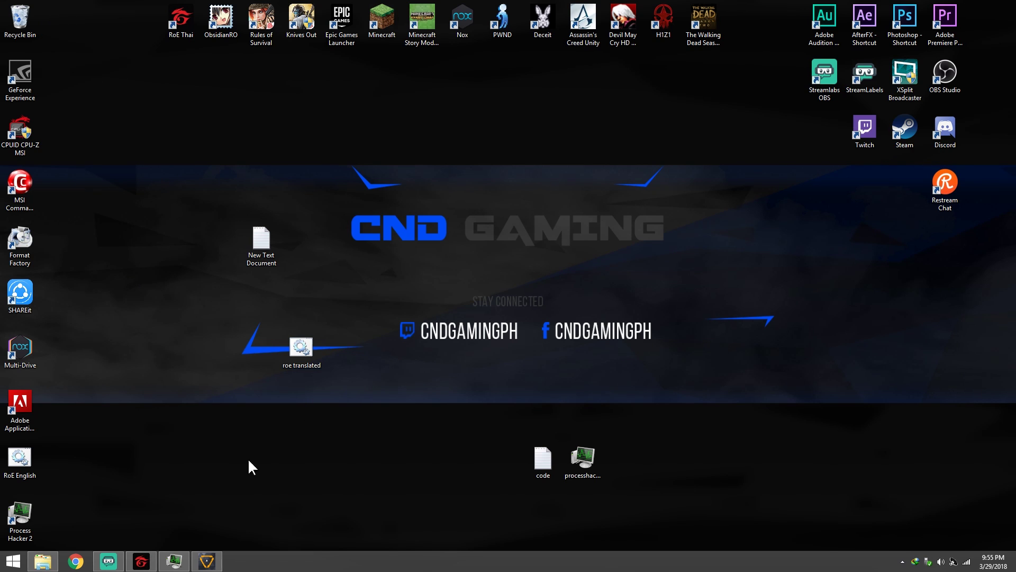
# - Switch to the running Ring of Elysium game, close it and confirm the exit
pyautogui.click(207, 561)
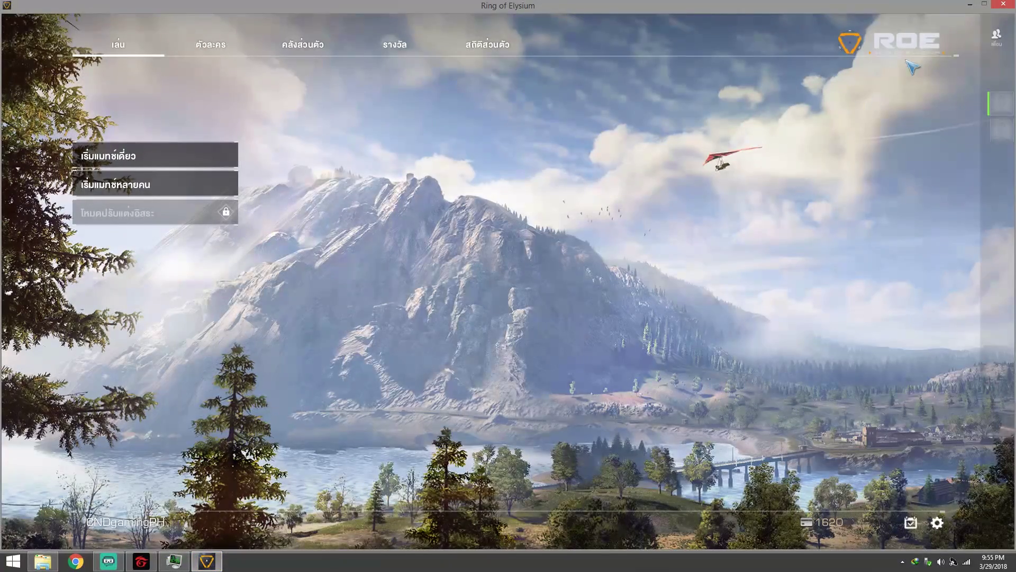
pyautogui.click(1003, 4)
pyautogui.click(424, 320)
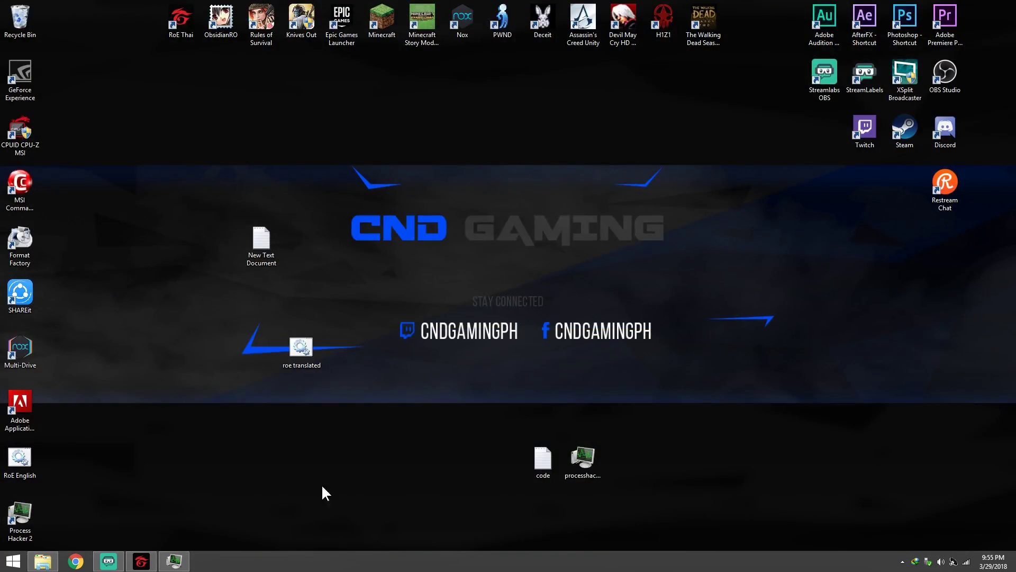
# - Close Process Hacker and run the "roe translated" batch file from the desktop, allowing the Europa program to make changes
pyautogui.click(174, 561)
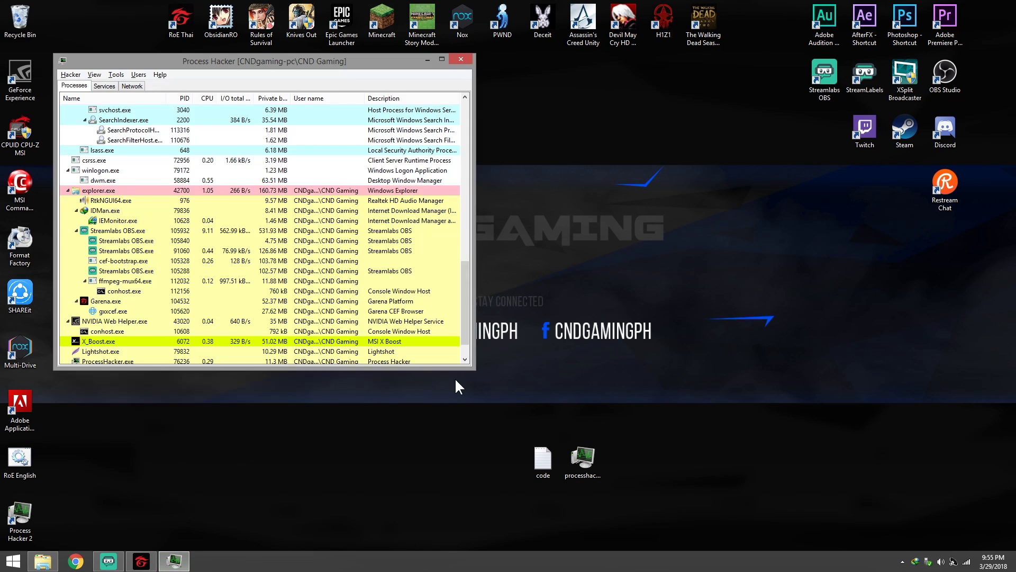
pyautogui.click(456, 58)
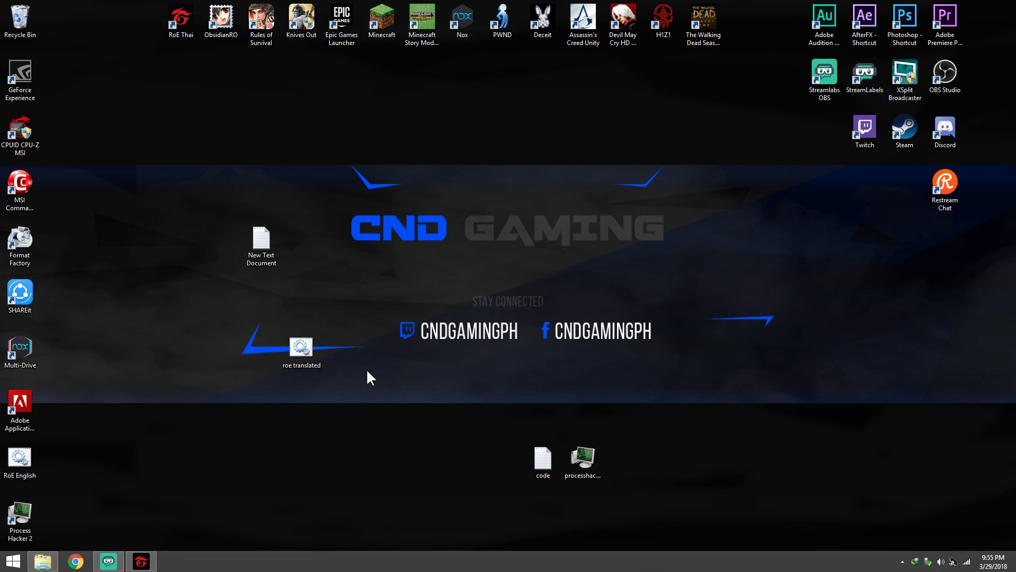
pyautogui.doubleClick(299, 351)
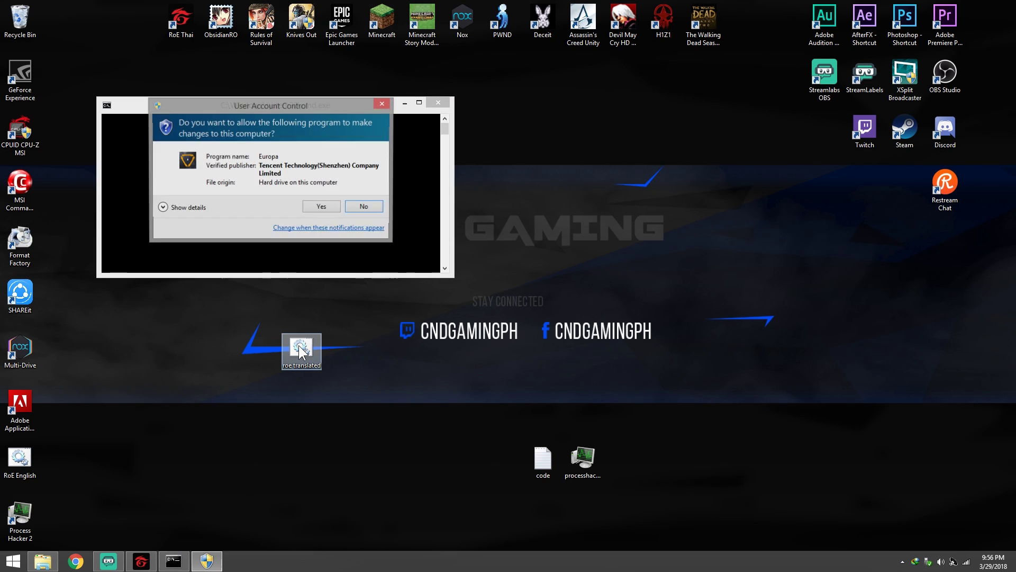
pyautogui.click(319, 207)
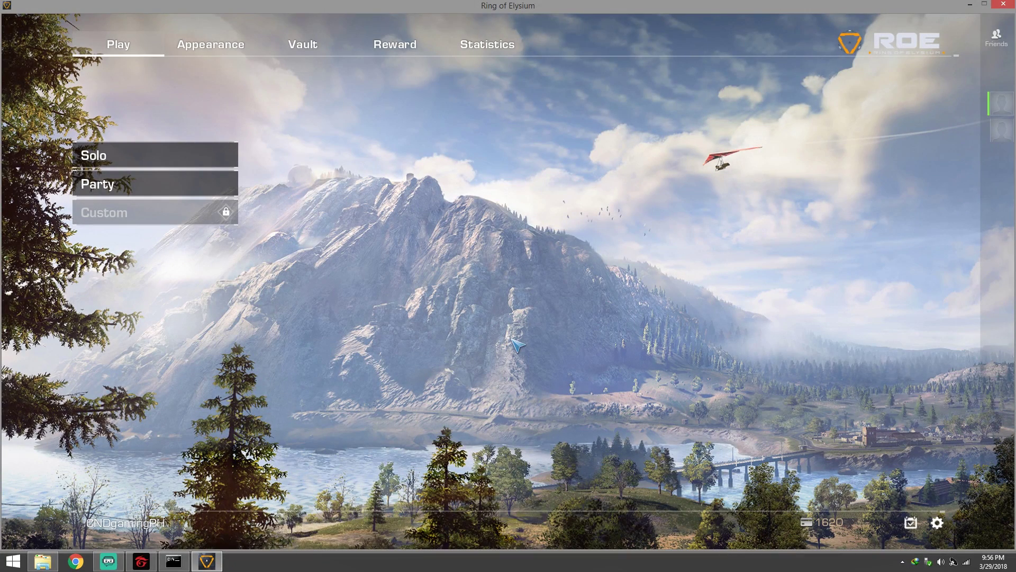
# - Look through the game's Appearance, Vault, Reward and Statistics pages to check their language
pyautogui.click(214, 47)
pyautogui.click(301, 49)
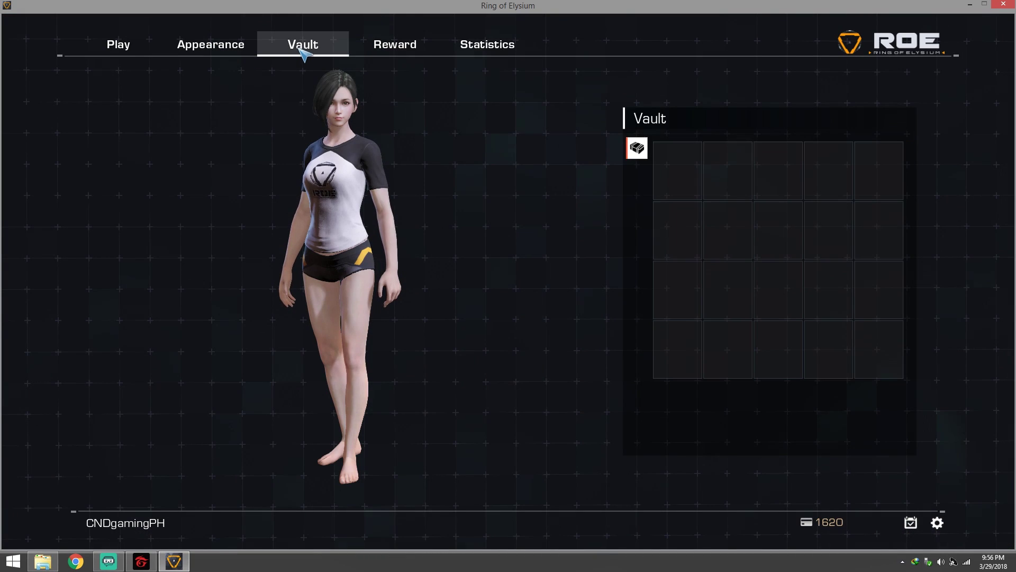
pyautogui.click(401, 49)
pyautogui.click(488, 46)
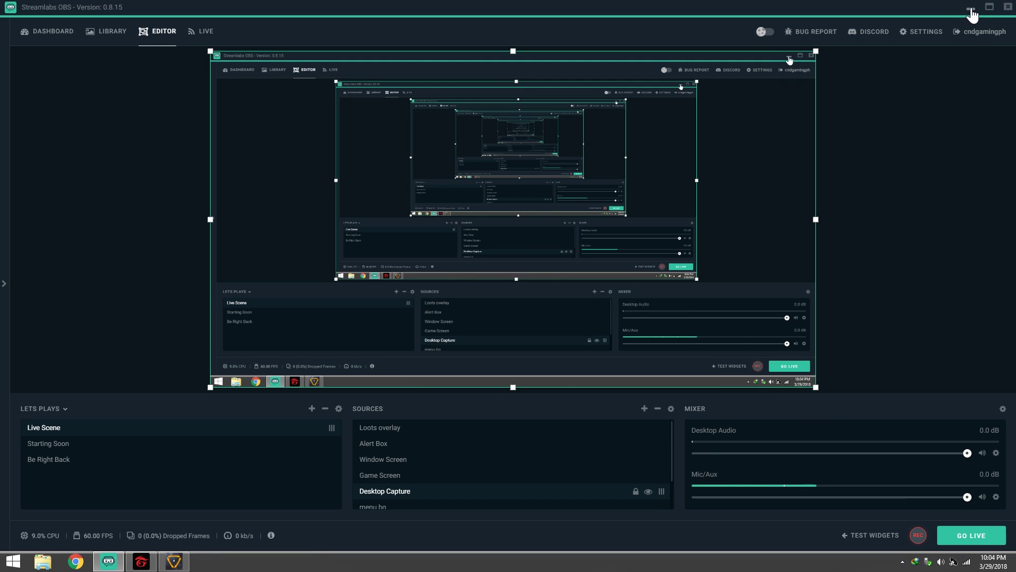
# - Return from Streamlabs OBS to Ring of Elysium, close the game and confirm the exit
pyautogui.click(971, 10)
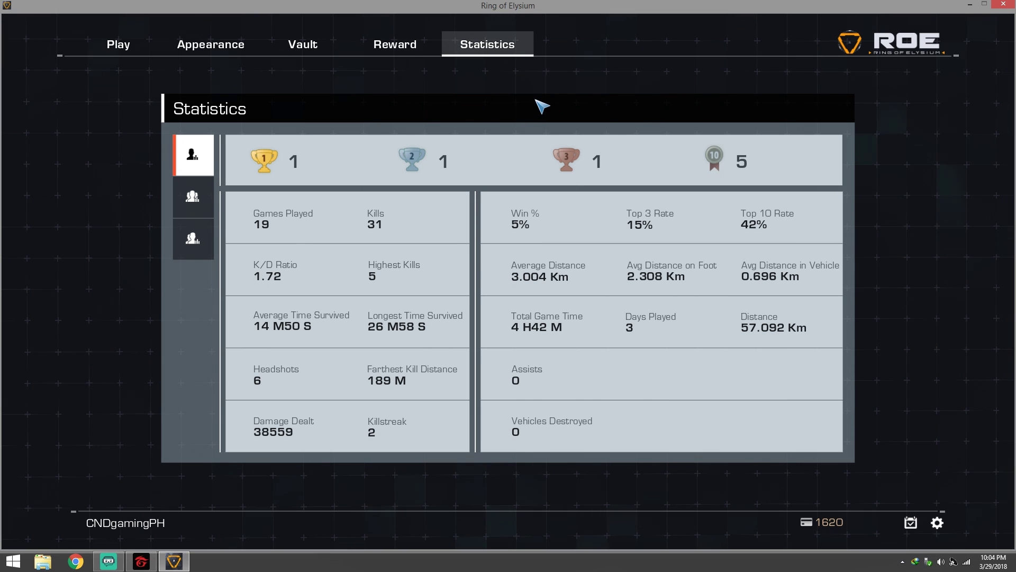
pyautogui.click(1003, 5)
pyautogui.click(441, 316)
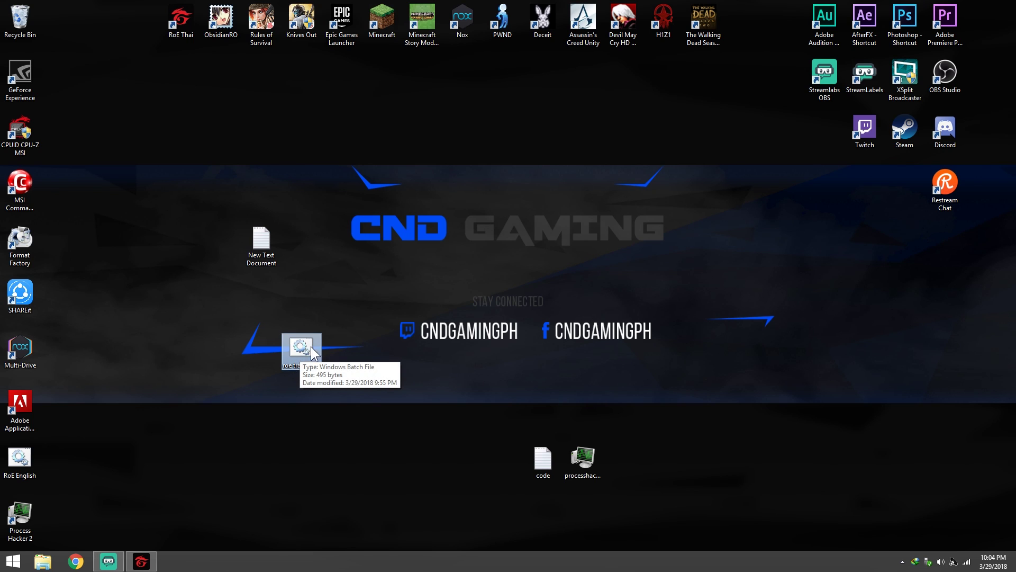
# - Show the Garena launcher's ROE CBT page, minimize it, and rerun the "roe translated" batch file with permission to make changes
pyautogui.click(142, 561)
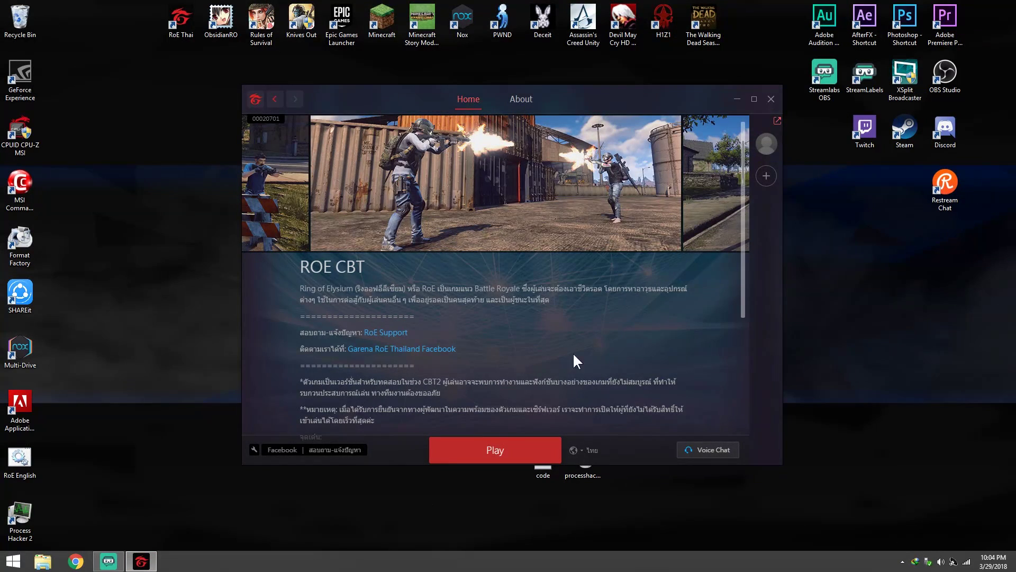
pyautogui.click(737, 99)
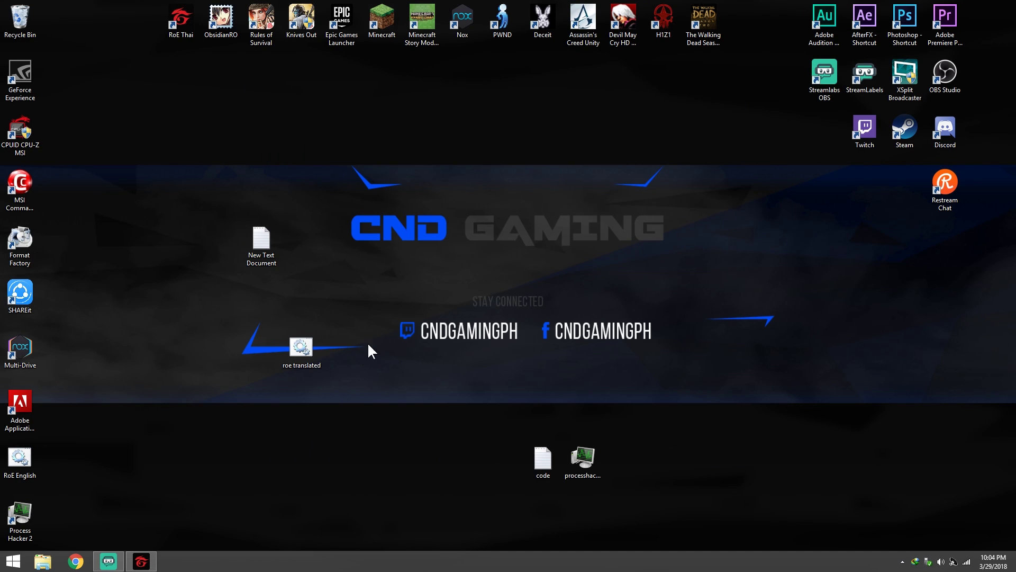
pyautogui.doubleClick(301, 350)
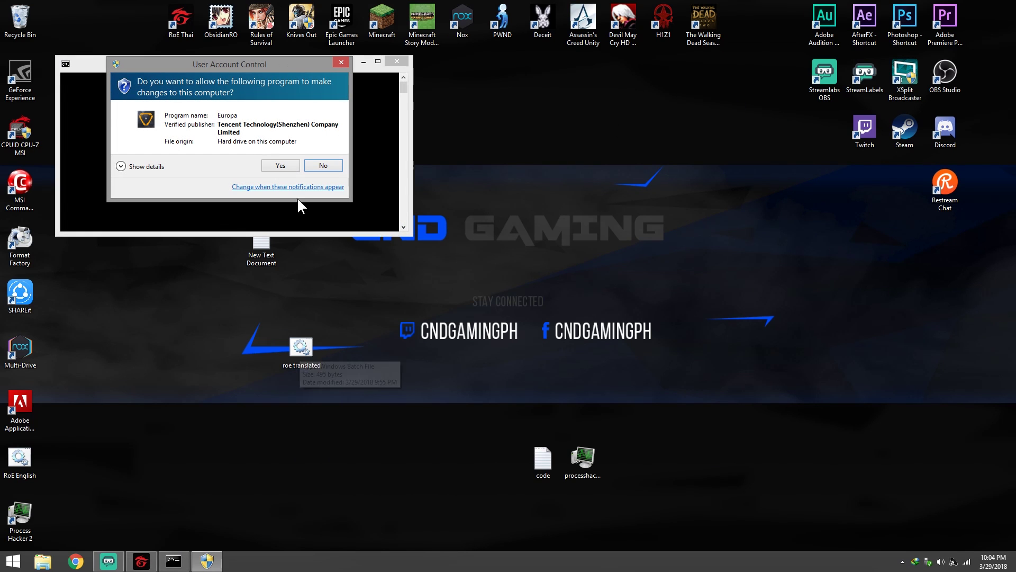
pyautogui.click(273, 163)
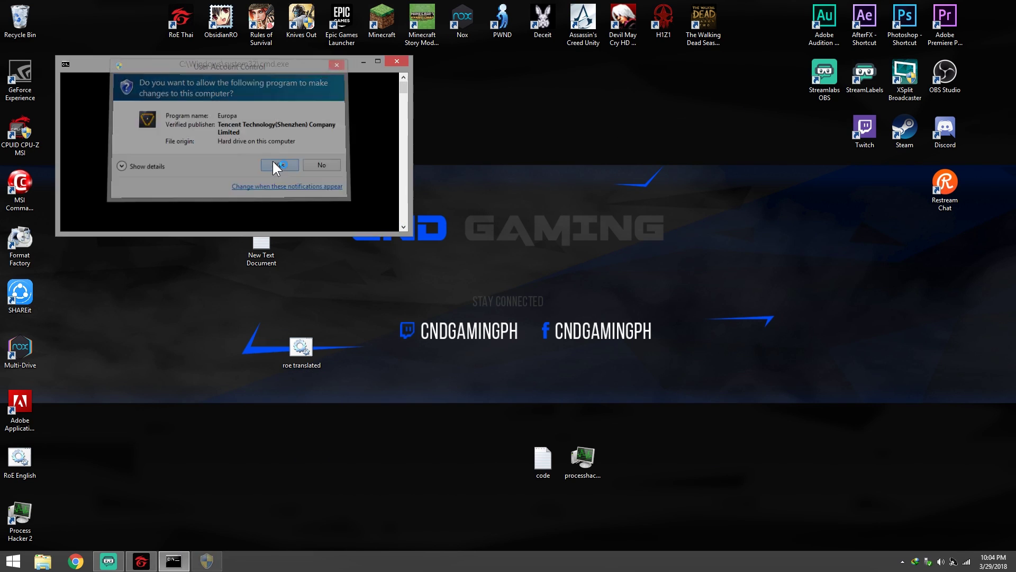